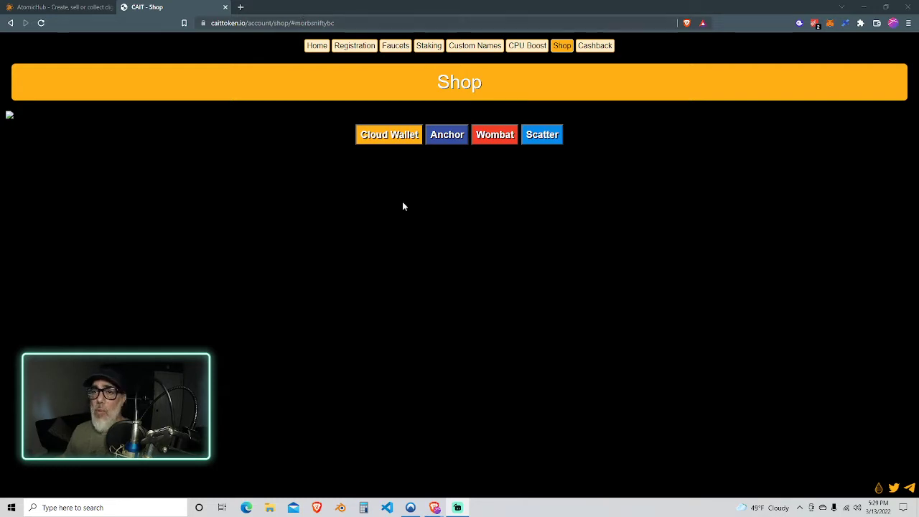
Log in to the CAIT shop with Cloud Wallet and open the form for submitting a drop.
{"action": "left_click", "coordinate": [385, 136]}
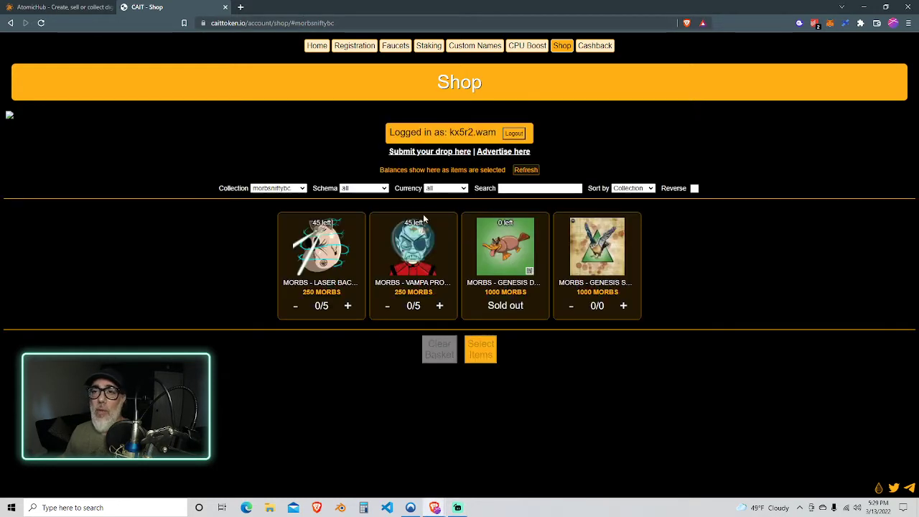
{"action": "left_click", "coordinate": [531, 189]}
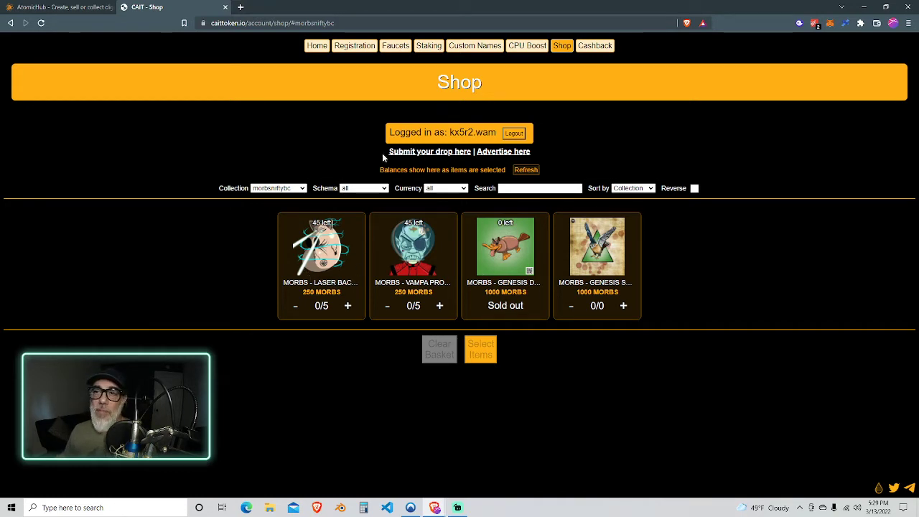
{"action": "left_click", "coordinate": [444, 153]}
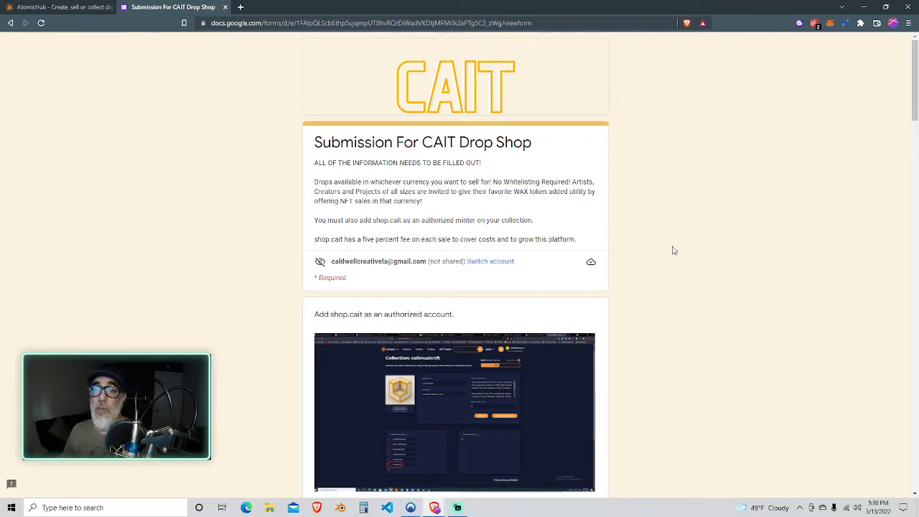
Review the submission form's introduction and highlight the shop.cait account name in the authorized account instruction.
{"action": "scroll", "coordinate": [671, 249], "scroll_direction": "down", "scroll_amount": 1}
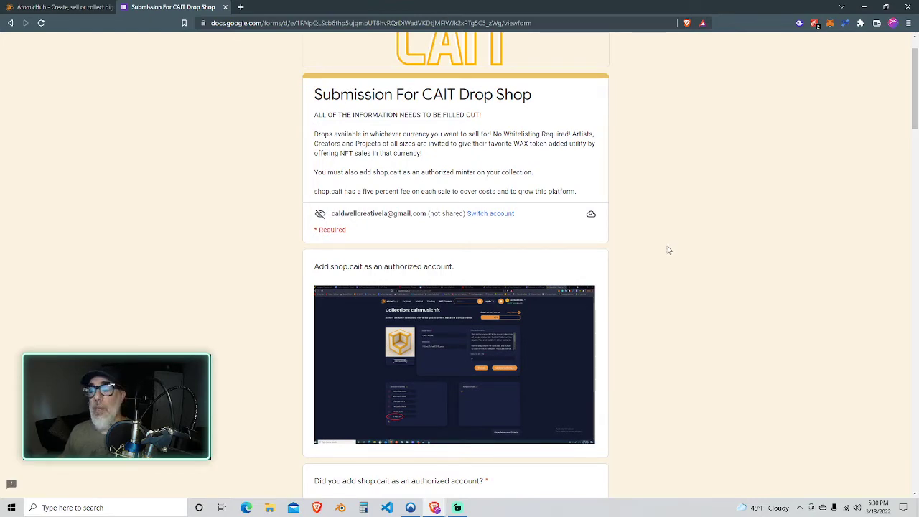
{"action": "scroll", "coordinate": [668, 251], "scroll_direction": "down", "scroll_amount": 3}
{"action": "scroll", "coordinate": [664, 253], "scroll_direction": "up", "scroll_amount": 4}
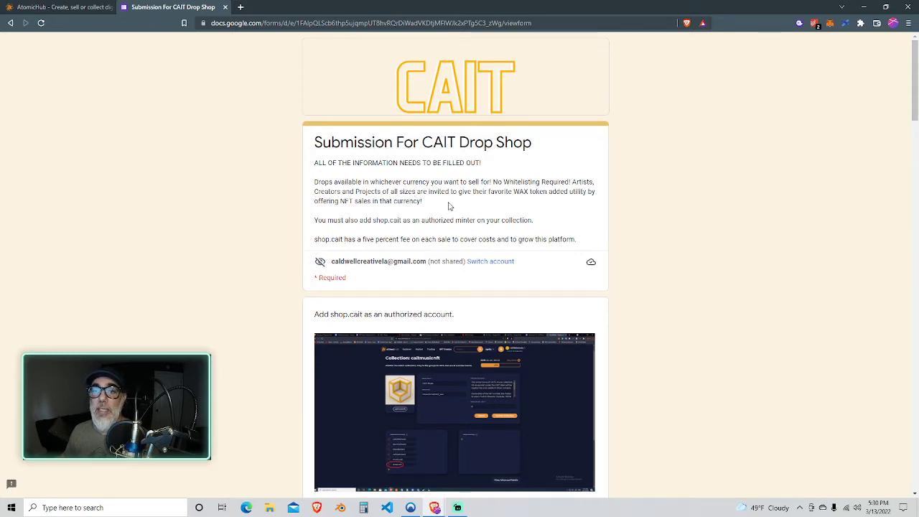
{"action": "scroll", "coordinate": [414, 194], "scroll_direction": "down", "scroll_amount": 2}
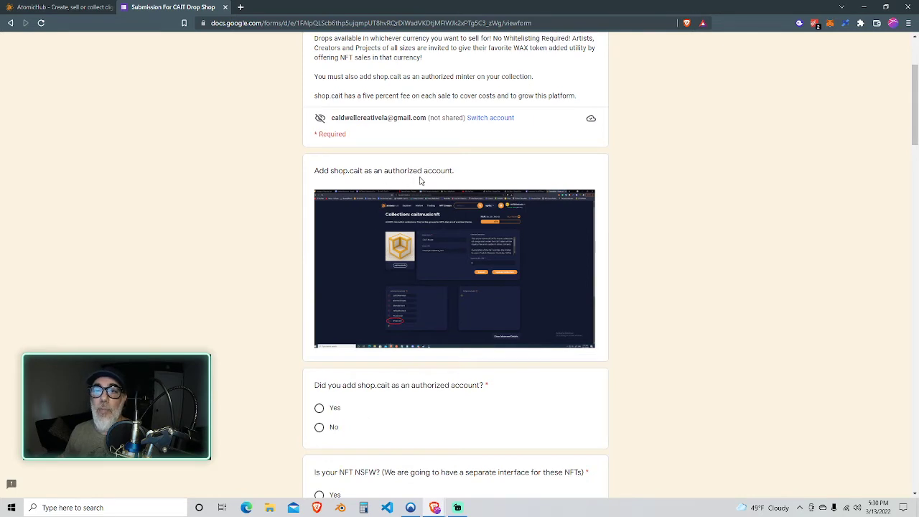
{"action": "left_click_drag", "start_coordinate": [363, 170], "coordinate": [331, 170]}
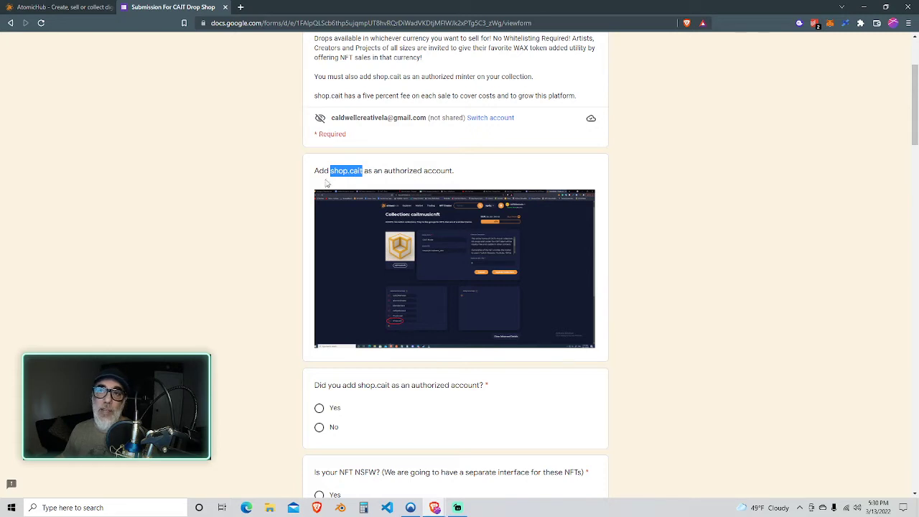
Switch to AtomicHub, open the morbsniftybc collection in NFT Creator, and check its authorized accounts for shop.cait.
{"action": "left_click", "coordinate": [61, 7]}
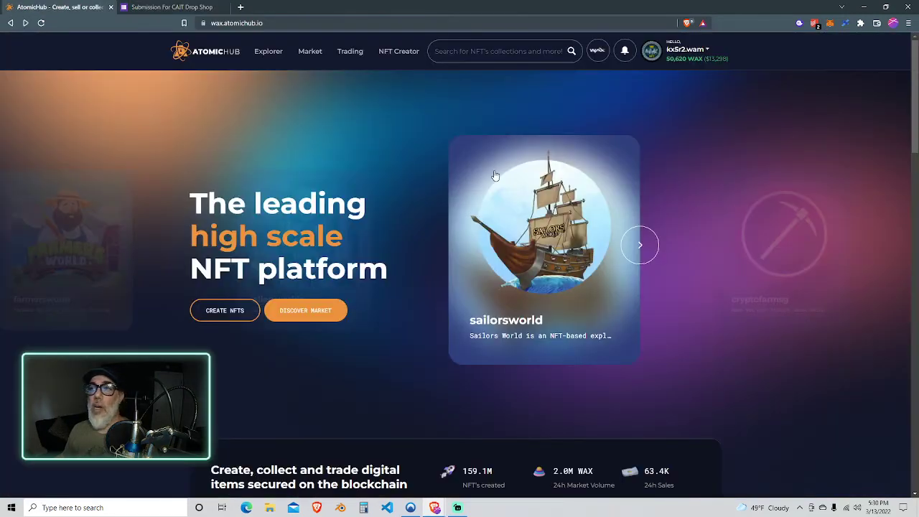
{"action": "left_click", "coordinate": [400, 54]}
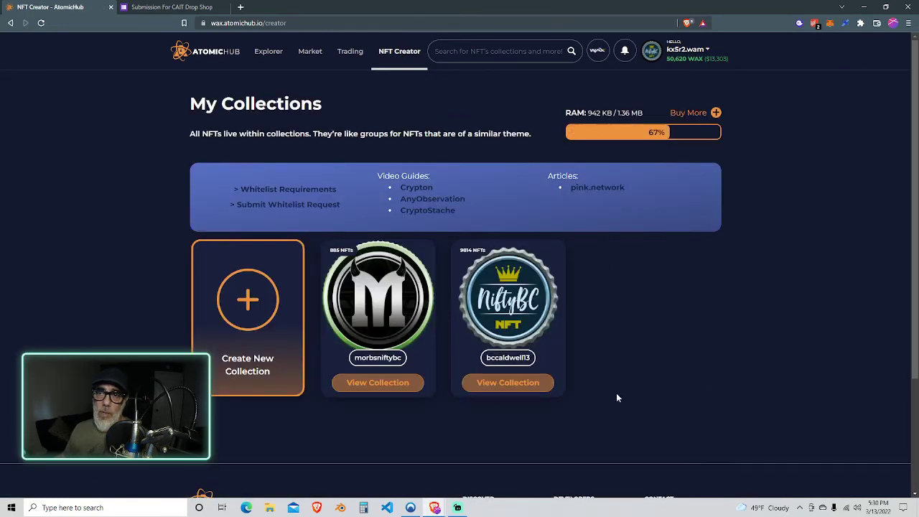
{"action": "left_click", "coordinate": [386, 392]}
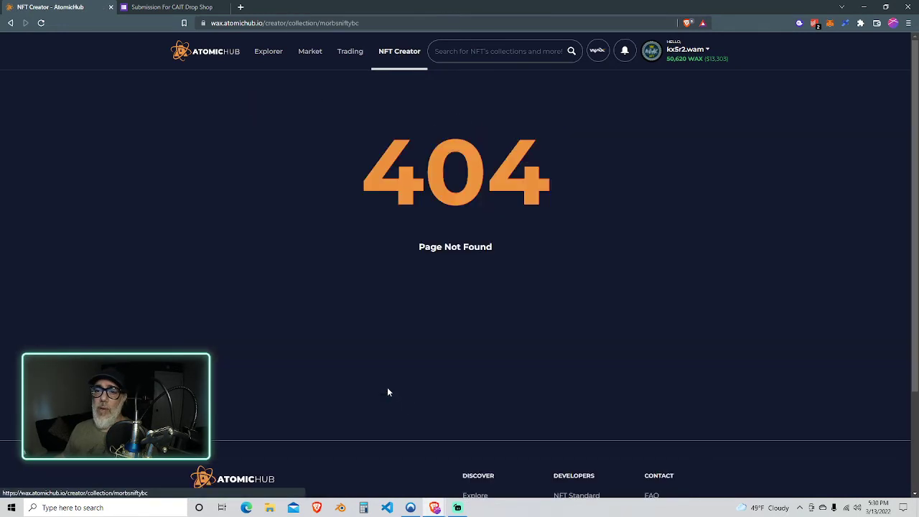
{"action": "scroll", "coordinate": [746, 304], "scroll_direction": "down", "scroll_amount": 7}
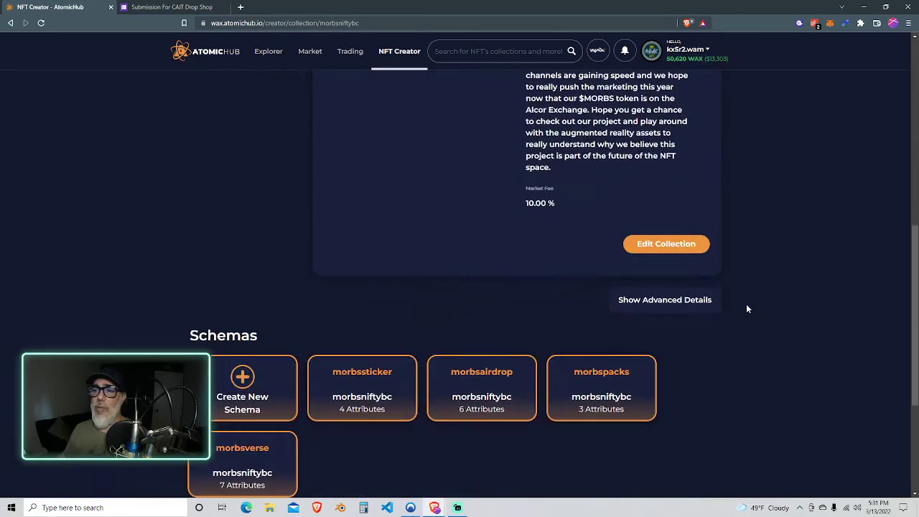
{"action": "scroll", "coordinate": [740, 280], "scroll_direction": "down", "scroll_amount": 1}
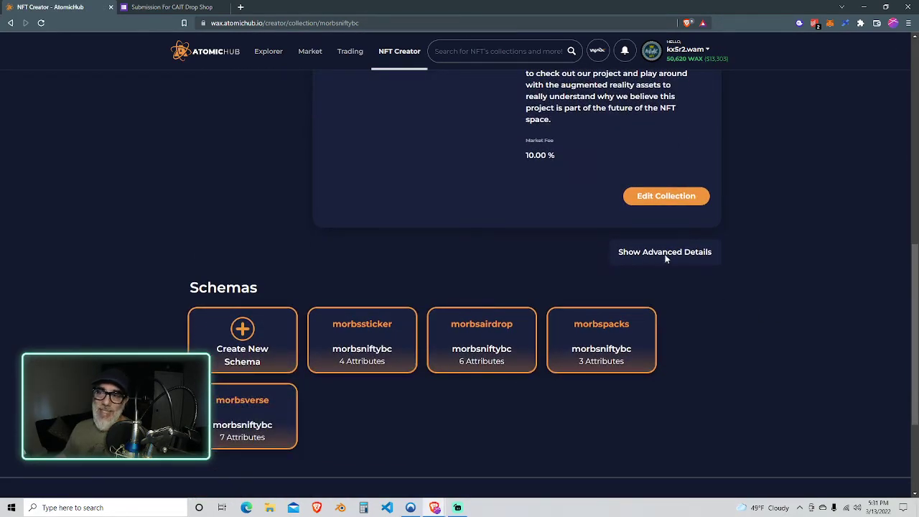
{"action": "left_click", "coordinate": [665, 253]}
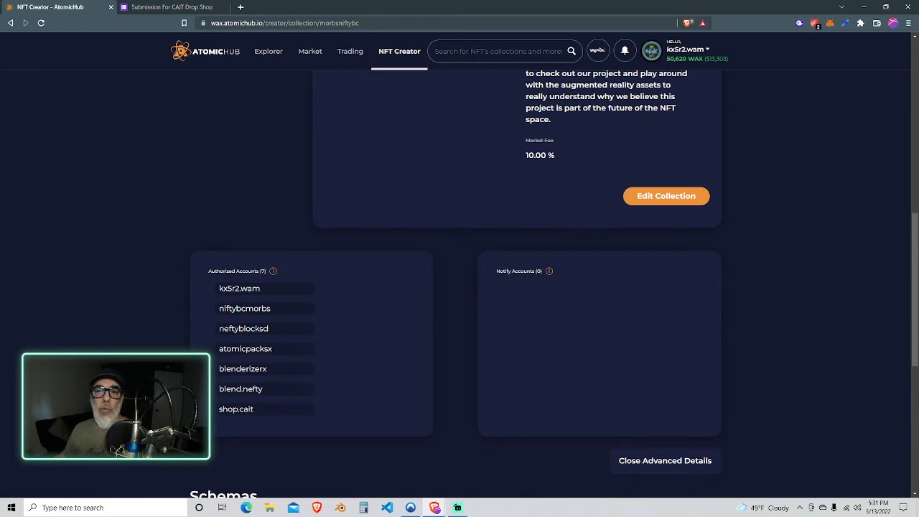
{"action": "left_click_drag", "start_coordinate": [255, 410], "coordinate": [213, 410]}
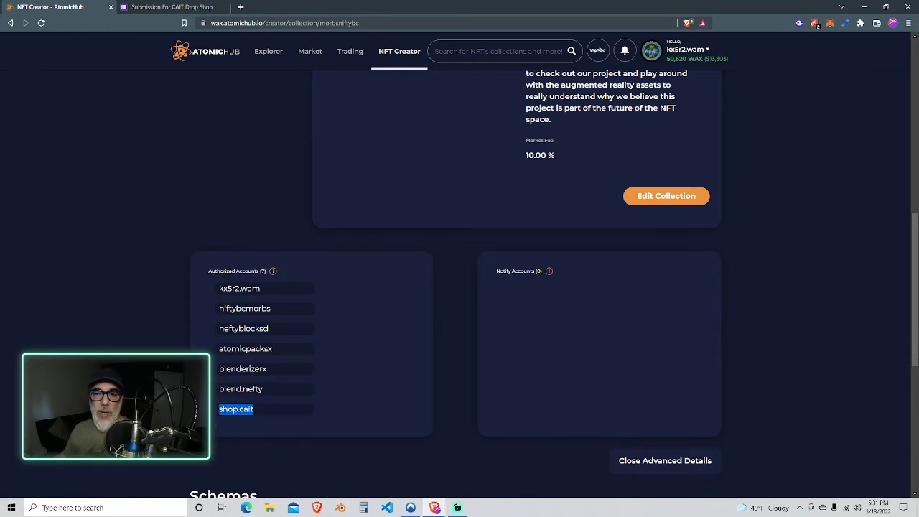
{"action": "left_click", "coordinate": [416, 418]}
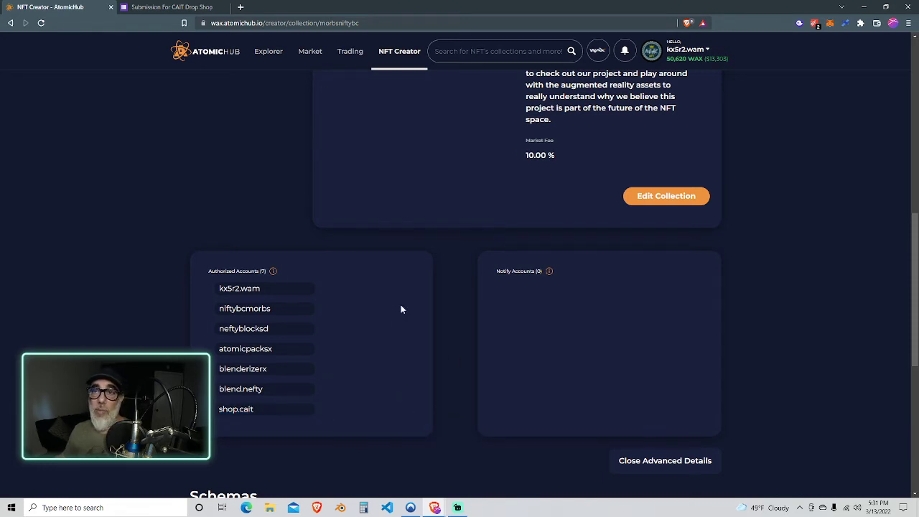
Return to the submission form and review its questions from account authorization and NSFW status to template link, schema name and price.
{"action": "left_click", "coordinate": [183, 7]}
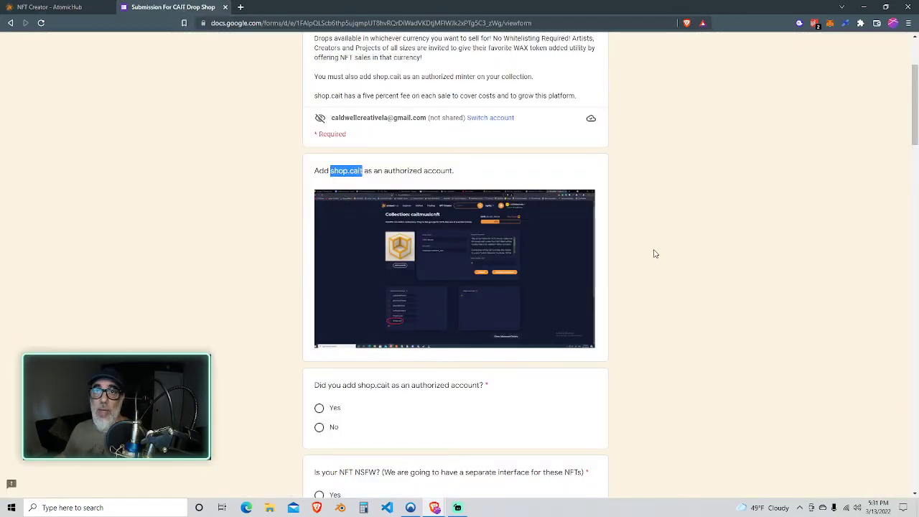
{"action": "scroll", "coordinate": [654, 254], "scroll_direction": "up", "scroll_amount": 1}
{"action": "scroll", "coordinate": [651, 255], "scroll_direction": "down", "scroll_amount": 2}
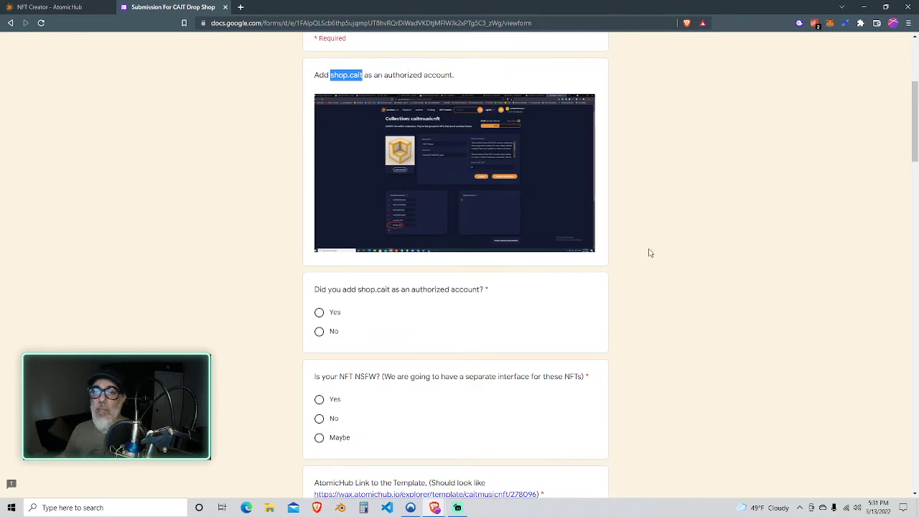
{"action": "scroll", "coordinate": [649, 252], "scroll_direction": "down", "scroll_amount": 1}
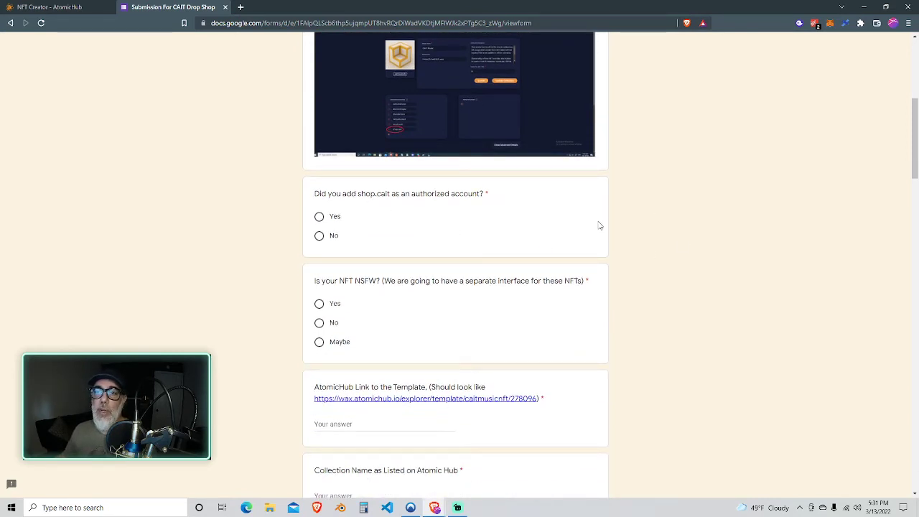
{"action": "scroll", "coordinate": [688, 248], "scroll_direction": "down", "scroll_amount": 2}
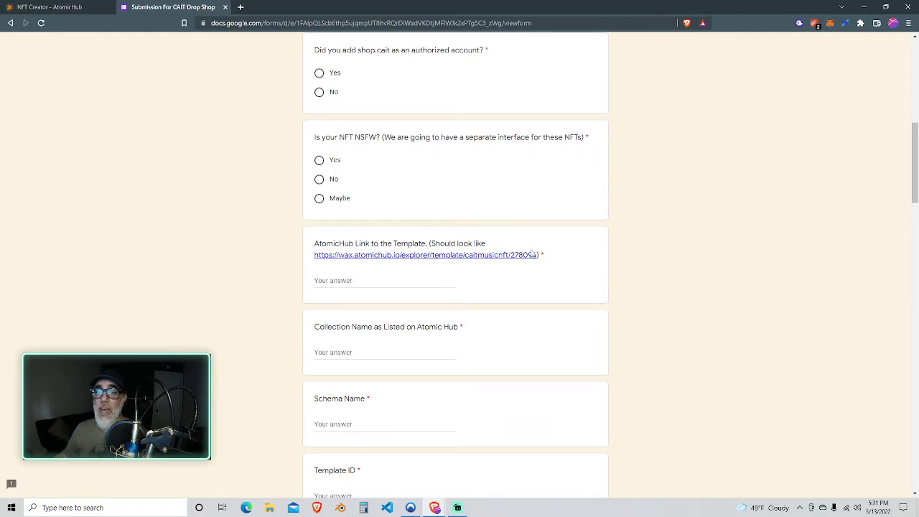
{"action": "left_click_drag", "start_coordinate": [317, 258], "coordinate": [541, 256]}
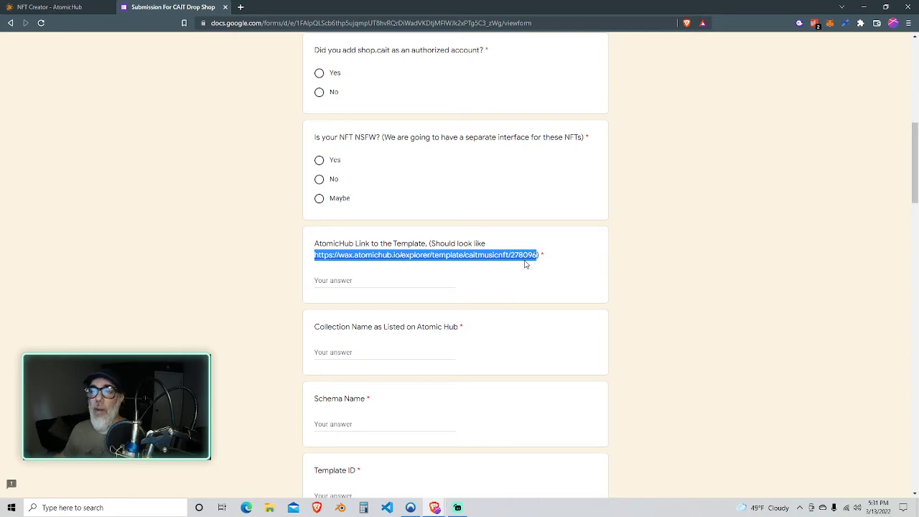
{"action": "left_click", "coordinate": [525, 263]}
{"action": "scroll", "coordinate": [525, 319], "scroll_direction": "down", "scroll_amount": 1}
{"action": "scroll", "coordinate": [525, 318], "scroll_direction": "down", "scroll_amount": 3}
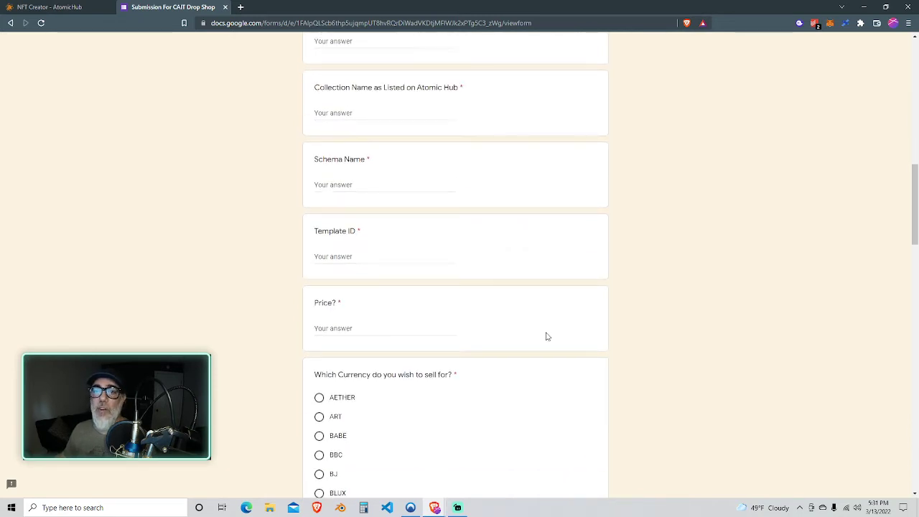
Return to the AtomicHub collection, open the morbssticker schema and view the details of template #443367.
{"action": "left_click", "coordinate": [51, 9]}
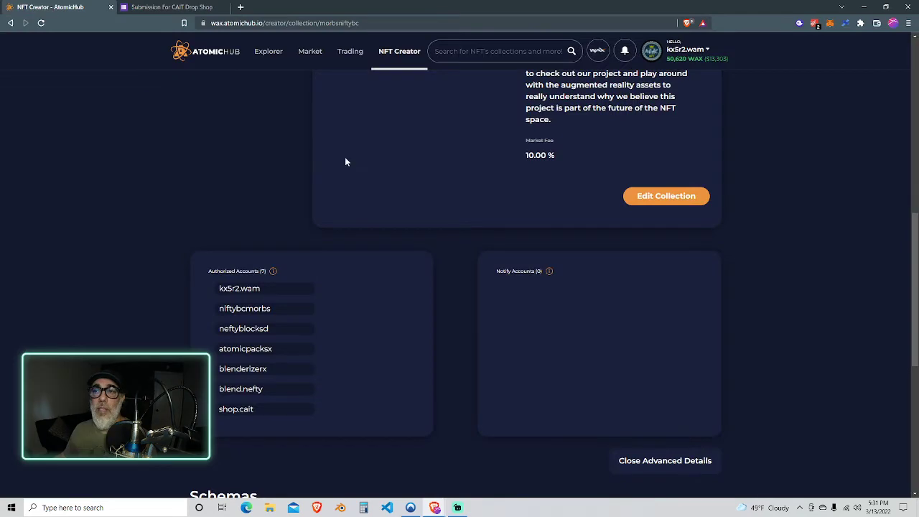
{"action": "scroll", "coordinate": [455, 230], "scroll_direction": "up", "scroll_amount": 1}
{"action": "scroll", "coordinate": [455, 230], "scroll_direction": "down", "scroll_amount": 5}
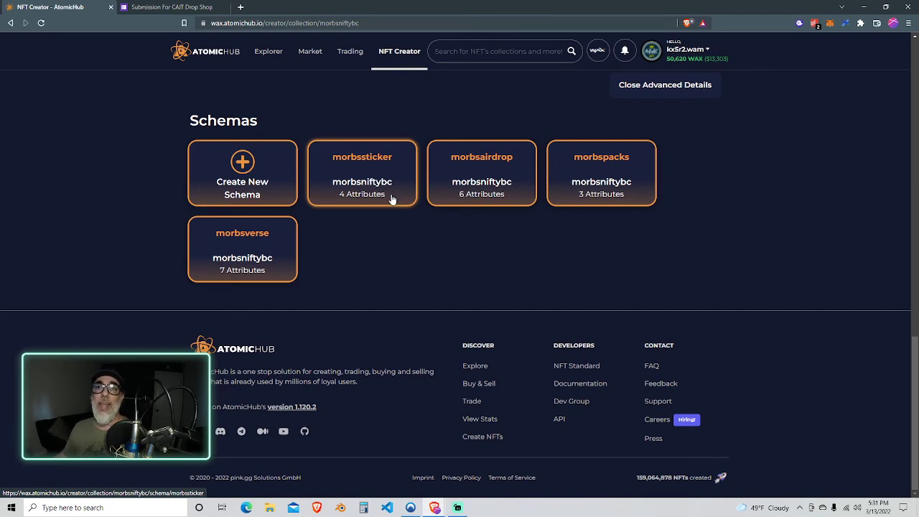
{"action": "left_click", "coordinate": [361, 186]}
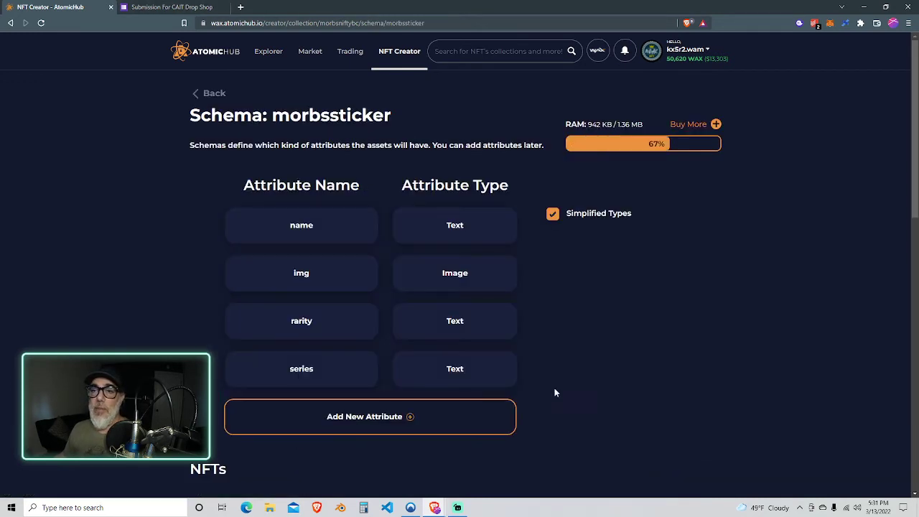
{"action": "scroll", "coordinate": [555, 384], "scroll_direction": "down", "scroll_amount": 3}
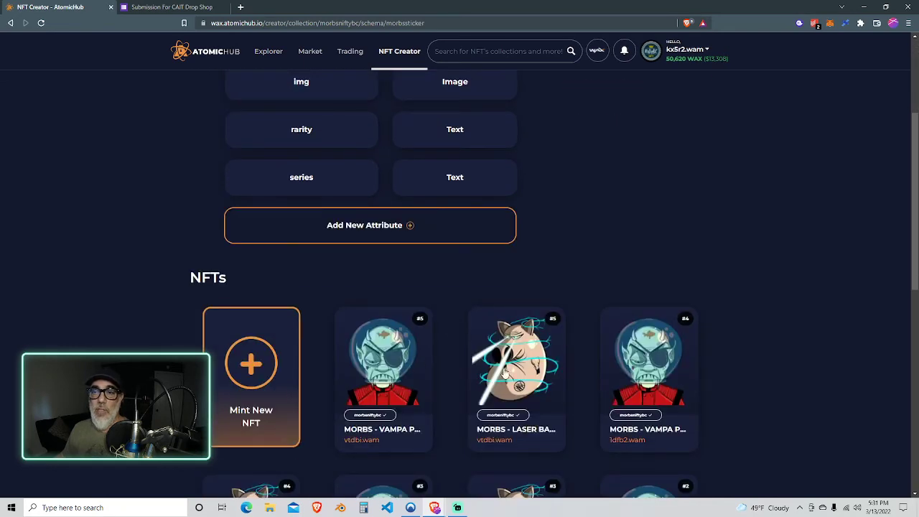
{"action": "scroll", "coordinate": [443, 313], "scroll_direction": "down", "scroll_amount": 5}
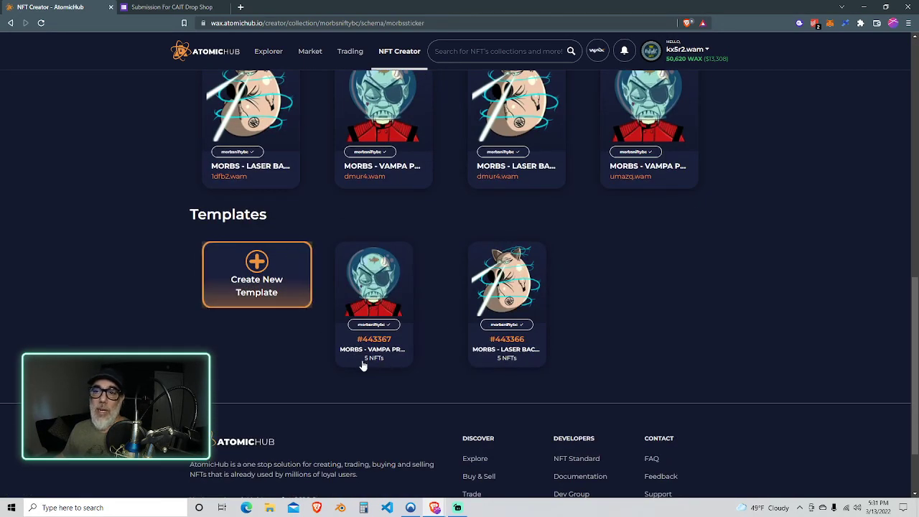
{"action": "left_click", "coordinate": [388, 346]}
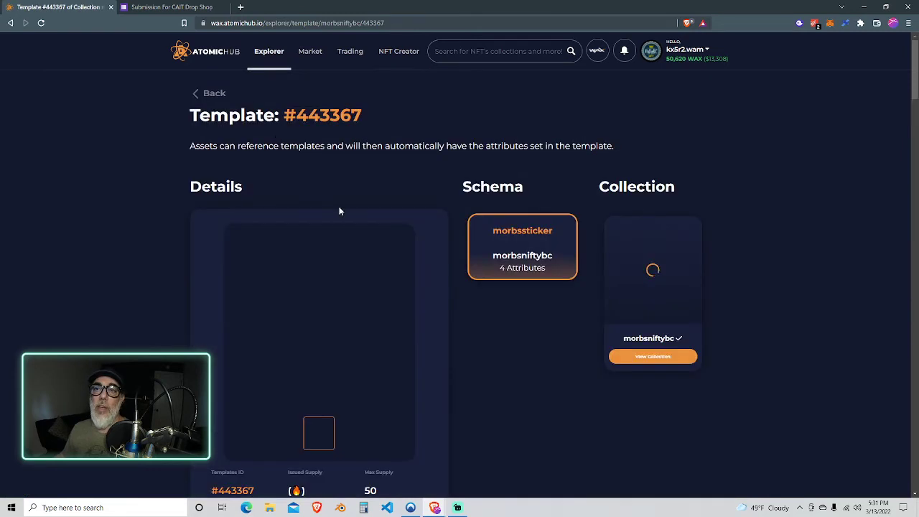
Go back to the submission form and choose MORBS as the currency to sell for.
{"action": "left_click", "coordinate": [152, 8]}
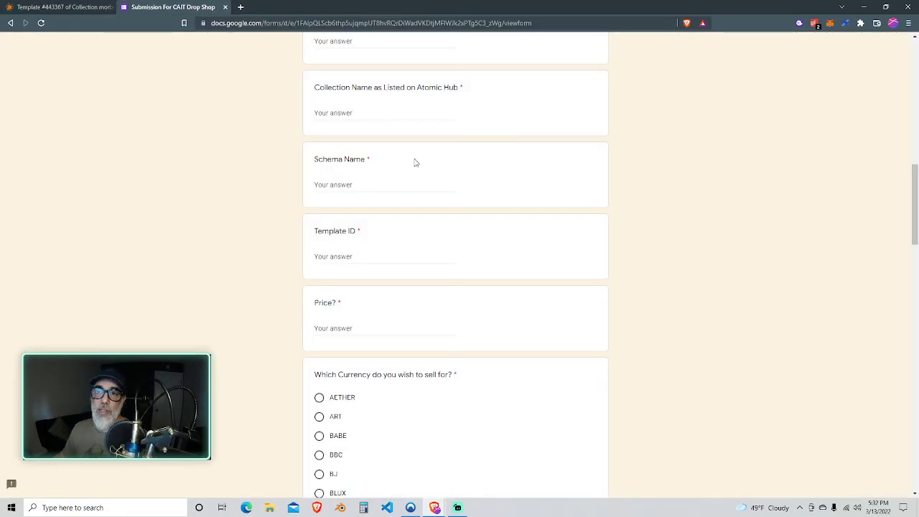
{"action": "scroll", "coordinate": [697, 258], "scroll_direction": "down", "scroll_amount": 1}
{"action": "scroll", "coordinate": [696, 258], "scroll_direction": "down", "scroll_amount": 2}
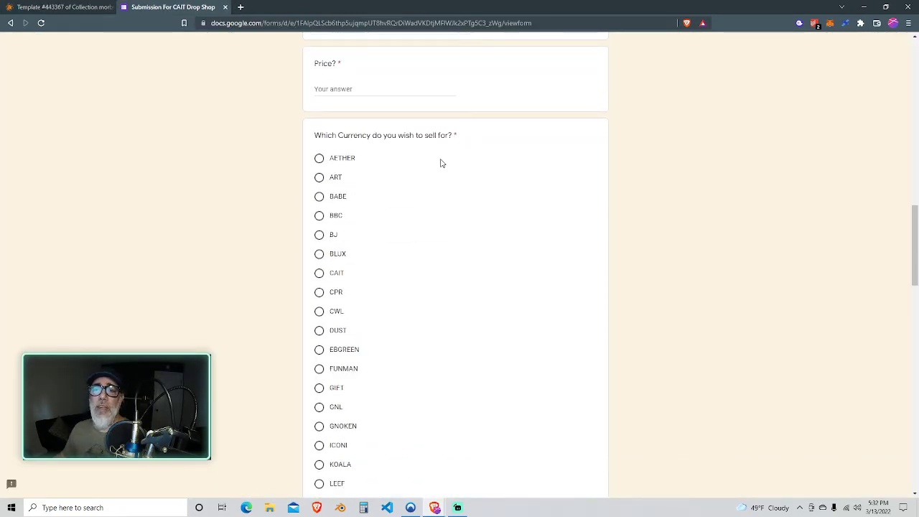
{"action": "scroll", "coordinate": [546, 230], "scroll_direction": "down", "scroll_amount": 1}
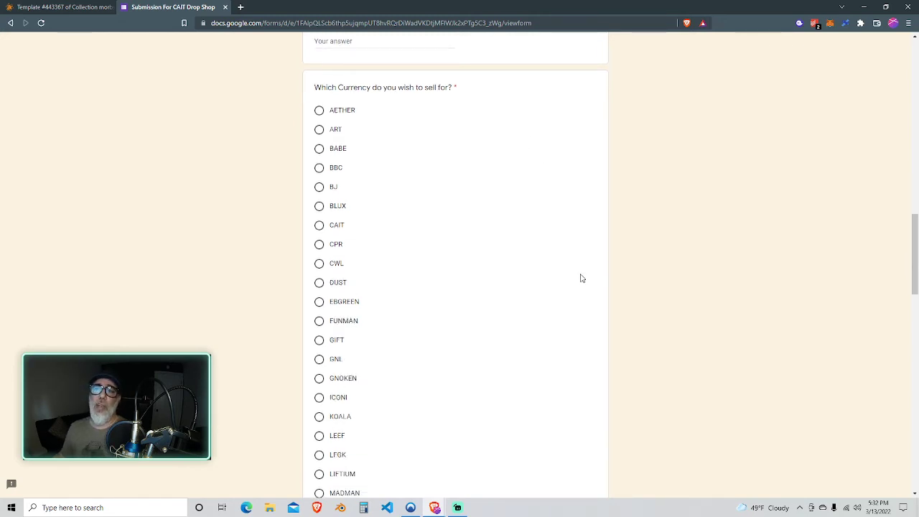
{"action": "scroll", "coordinate": [554, 242], "scroll_direction": "down", "scroll_amount": 1}
{"action": "scroll", "coordinate": [446, 151], "scroll_direction": "down", "scroll_amount": 2}
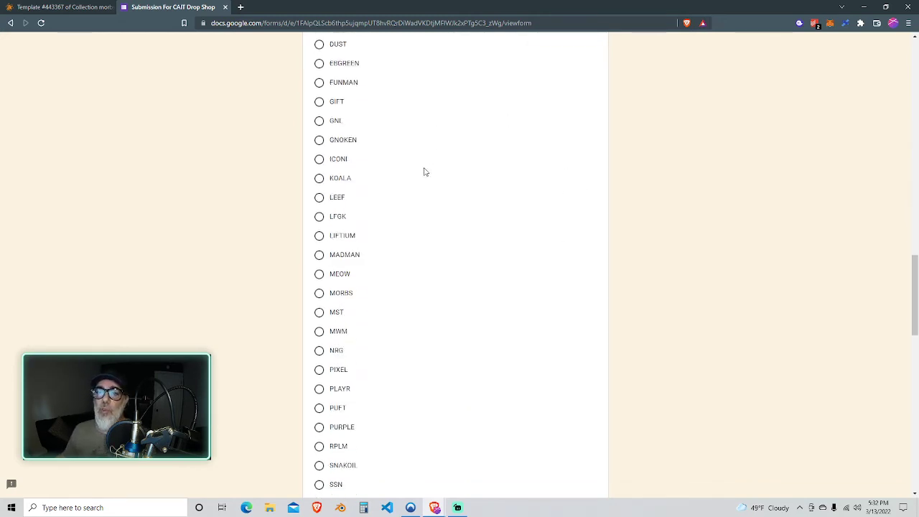
{"action": "left_click", "coordinate": [319, 293]}
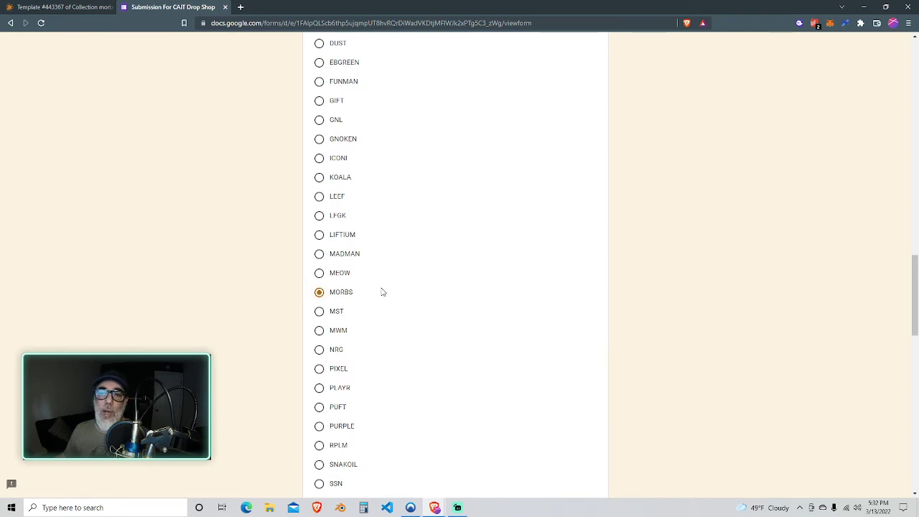
Review the form's remaining questions on listing dates, drop quantity, purchase limits, profit account and Telegram contact.
{"action": "scroll", "coordinate": [544, 256], "scroll_direction": "down", "scroll_amount": 2}
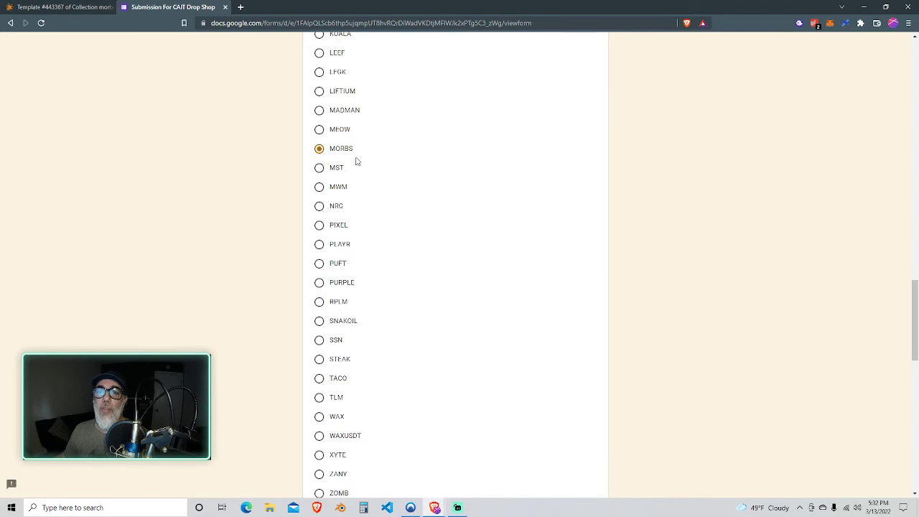
{"action": "scroll", "coordinate": [485, 187], "scroll_direction": "down", "scroll_amount": 1}
{"action": "scroll", "coordinate": [580, 231], "scroll_direction": "down", "scroll_amount": 5}
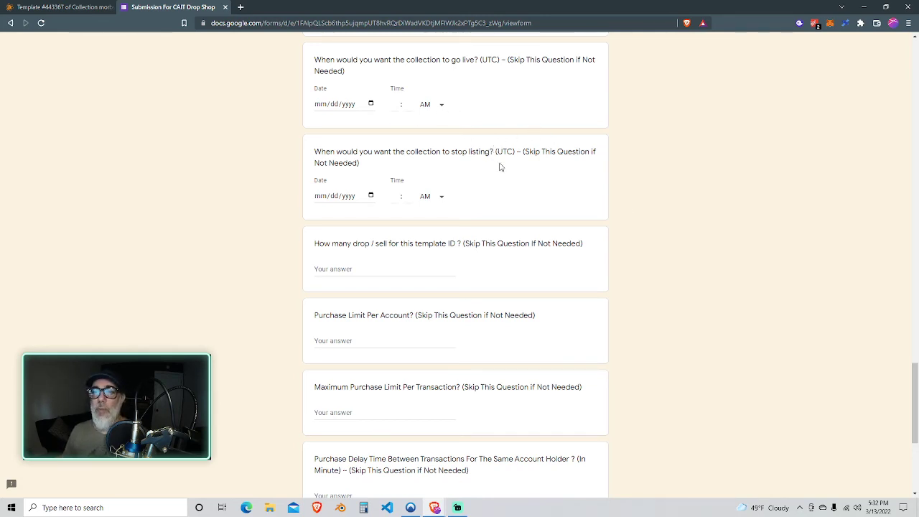
{"action": "scroll", "coordinate": [503, 184], "scroll_direction": "down", "scroll_amount": 3}
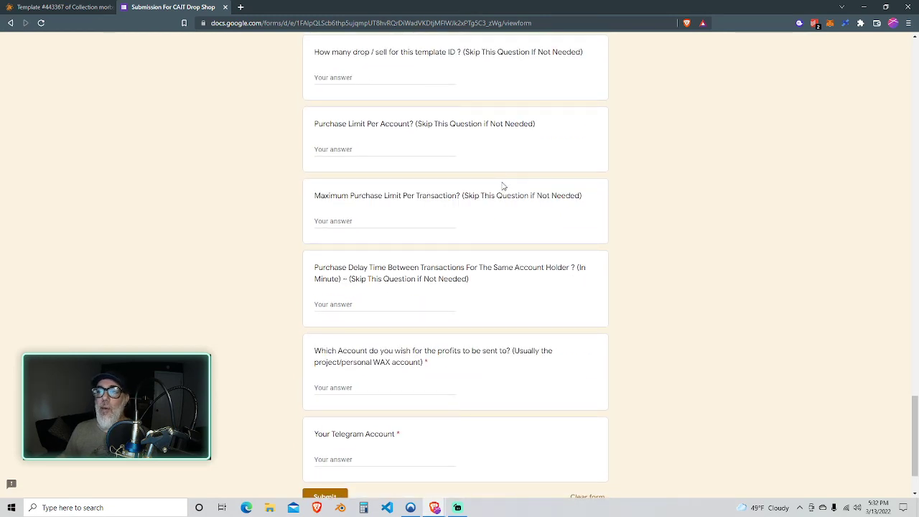
Check the submission form through to its end, then return to the introduction and the shop.cait authorization instructions.
{"action": "scroll", "coordinate": [497, 186], "scroll_direction": "down", "scroll_amount": 1}
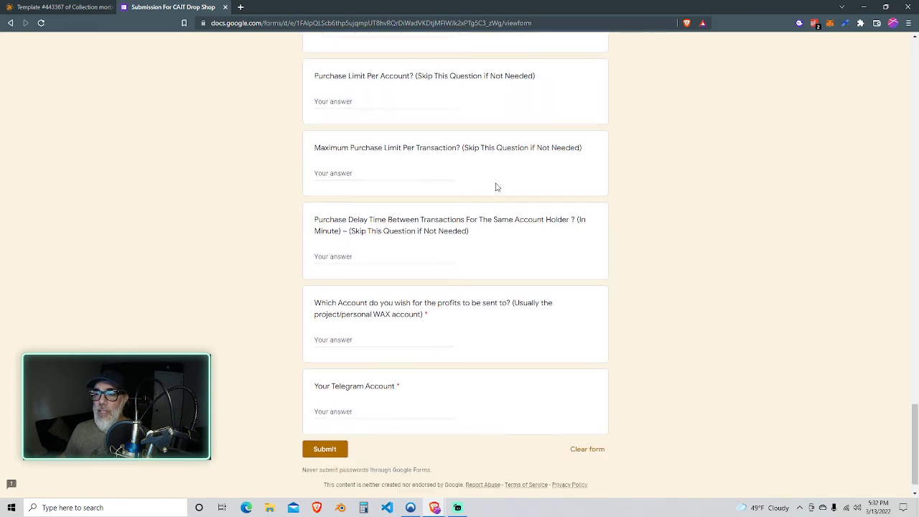
{"action": "scroll", "coordinate": [441, 290], "scroll_direction": "down", "scroll_amount": 1}
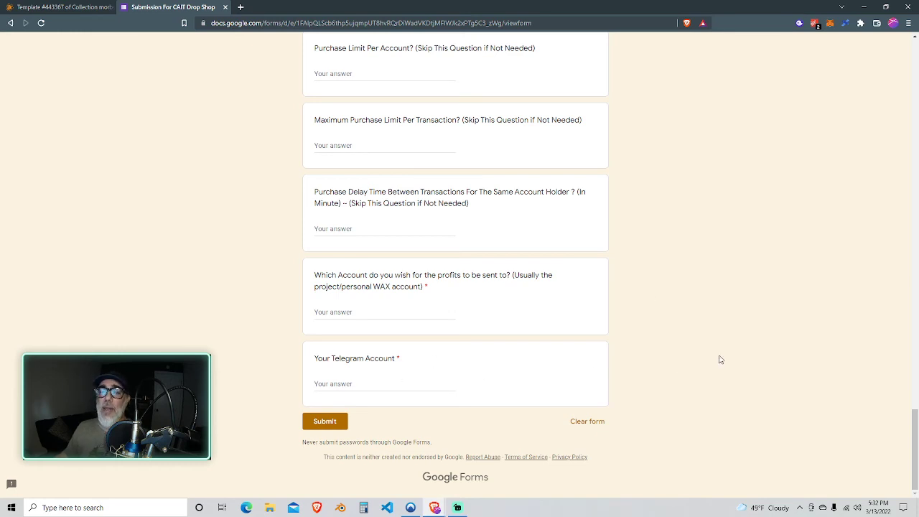
{"action": "scroll", "coordinate": [696, 340], "scroll_direction": "up", "scroll_amount": 6}
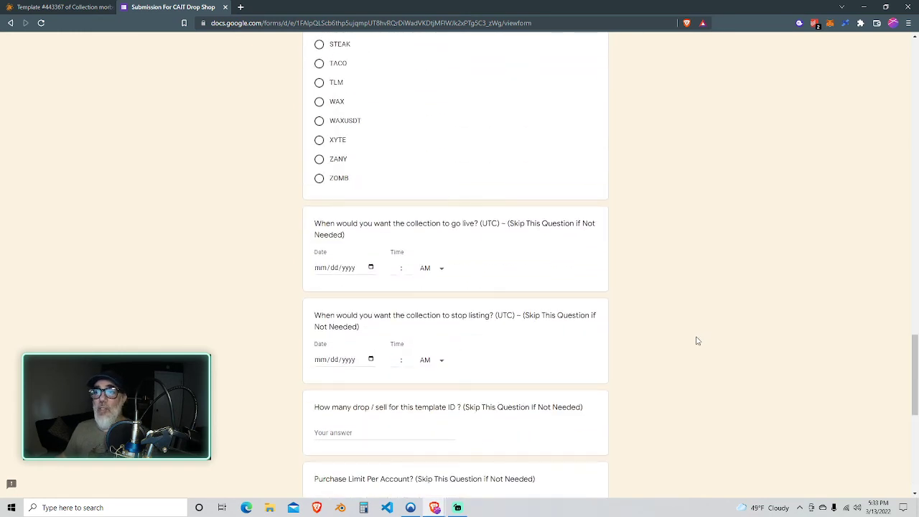
{"action": "scroll", "coordinate": [697, 340], "scroll_direction": "up", "scroll_amount": 3}
{"action": "scroll", "coordinate": [678, 323], "scroll_direction": "up", "scroll_amount": 6}
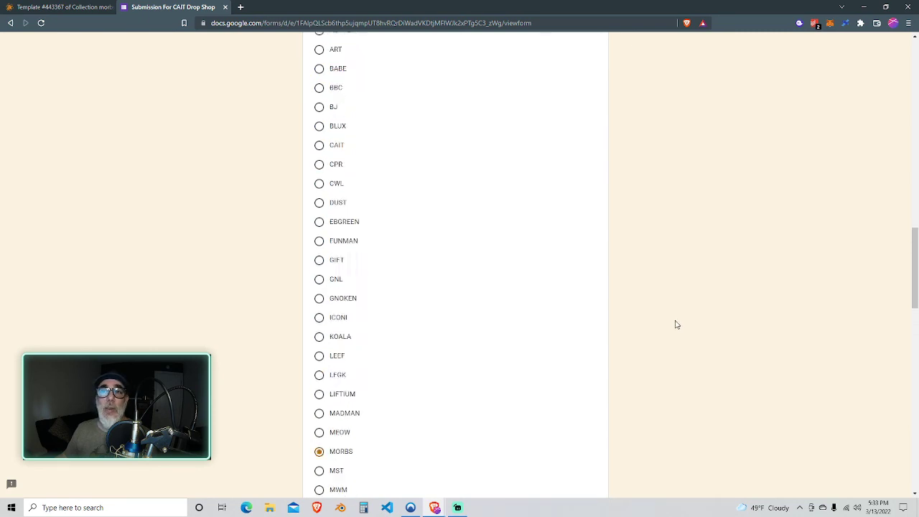
{"action": "scroll", "coordinate": [675, 325], "scroll_direction": "up", "scroll_amount": 15}
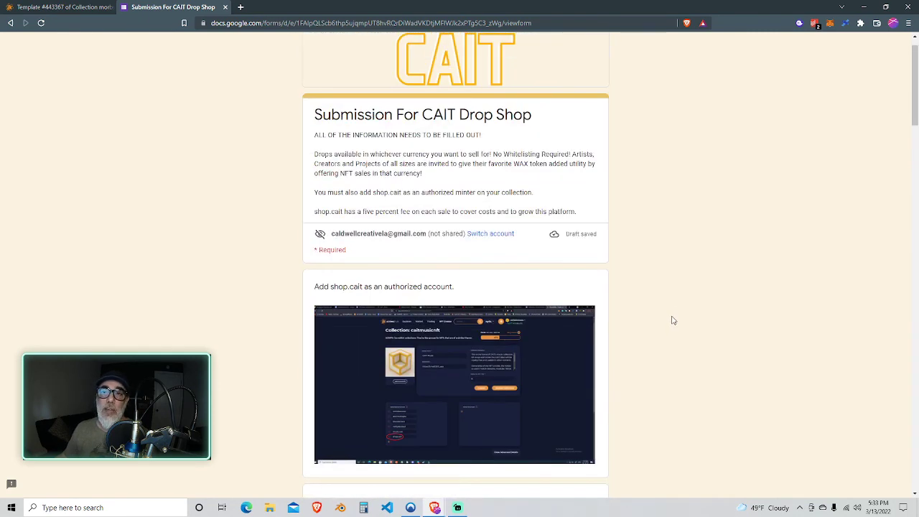
{"action": "scroll", "coordinate": [673, 320], "scroll_direction": "up", "scroll_amount": 1}
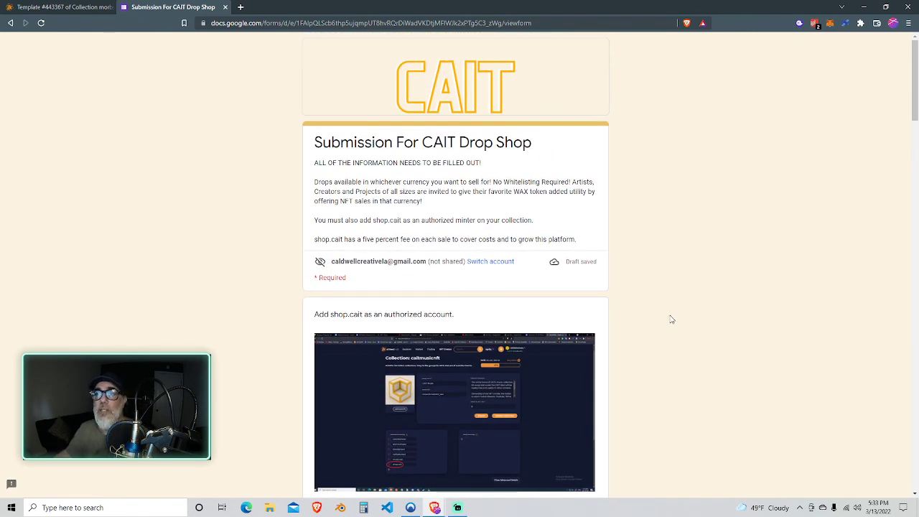